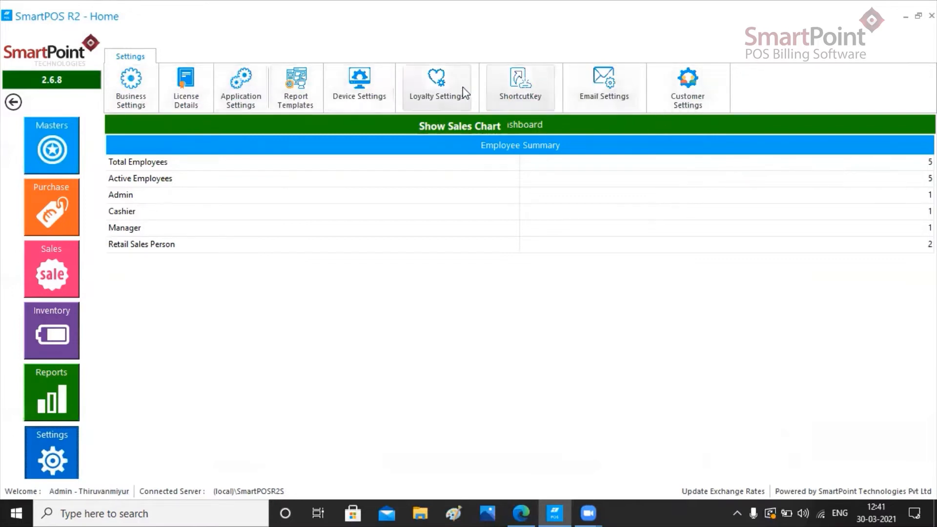
Step: Review the Adayar and Thiruvanmiyur branch details in the business settings
click(138, 104)
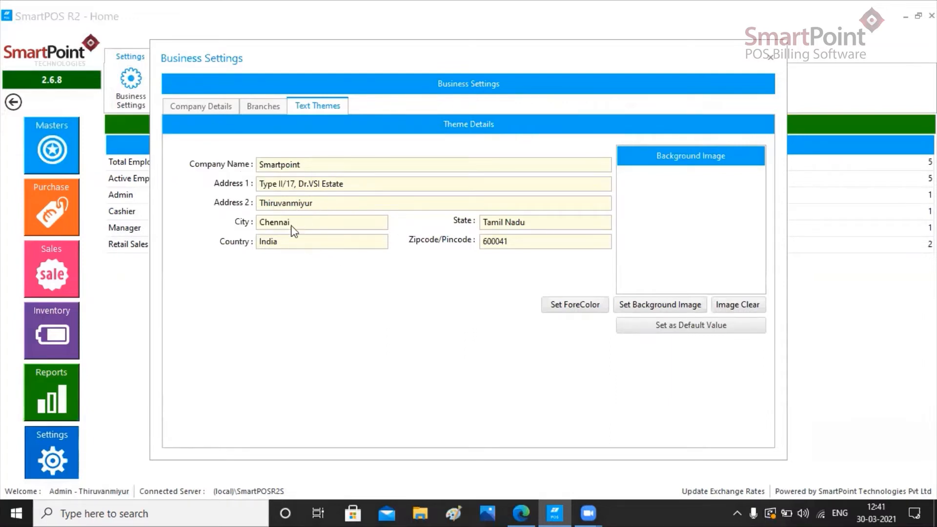
click(274, 109)
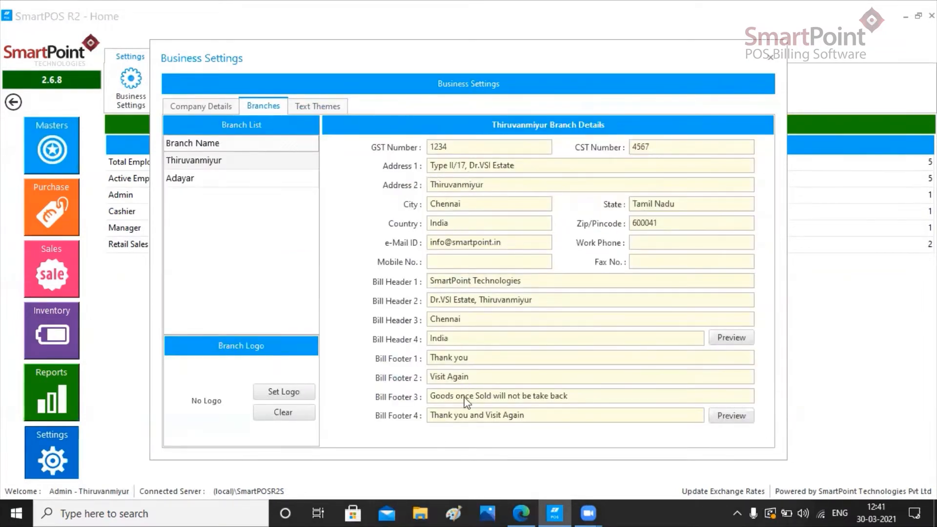
click(255, 180)
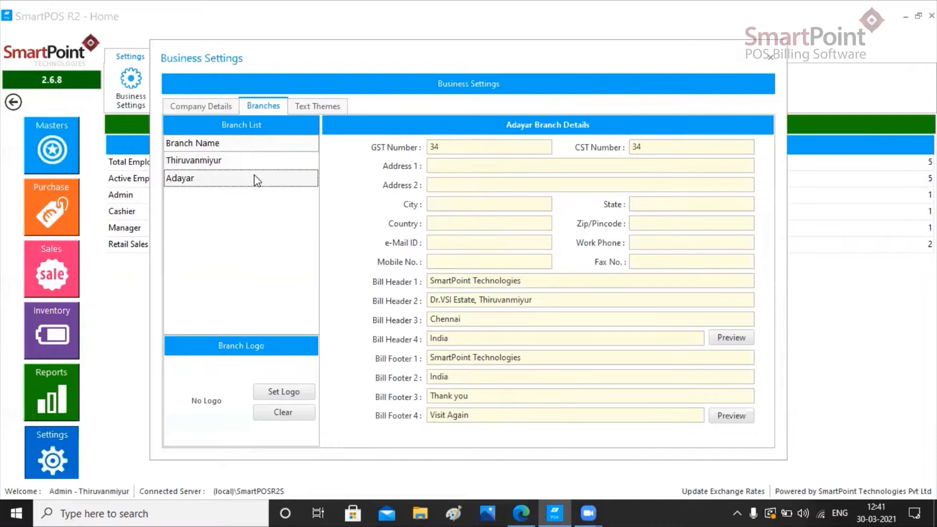
click(253, 165)
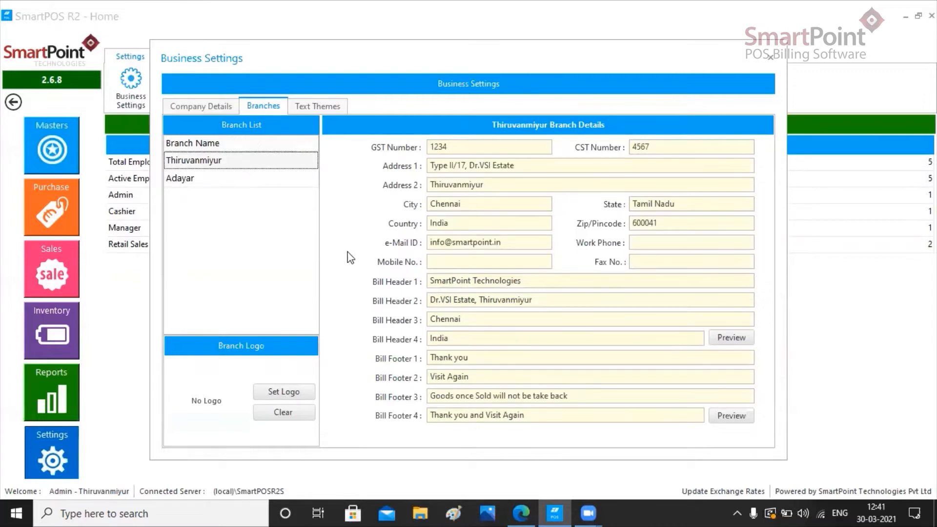
Step: Set the Logo image as the company logo in the company details and close the business settings
click(222, 107)
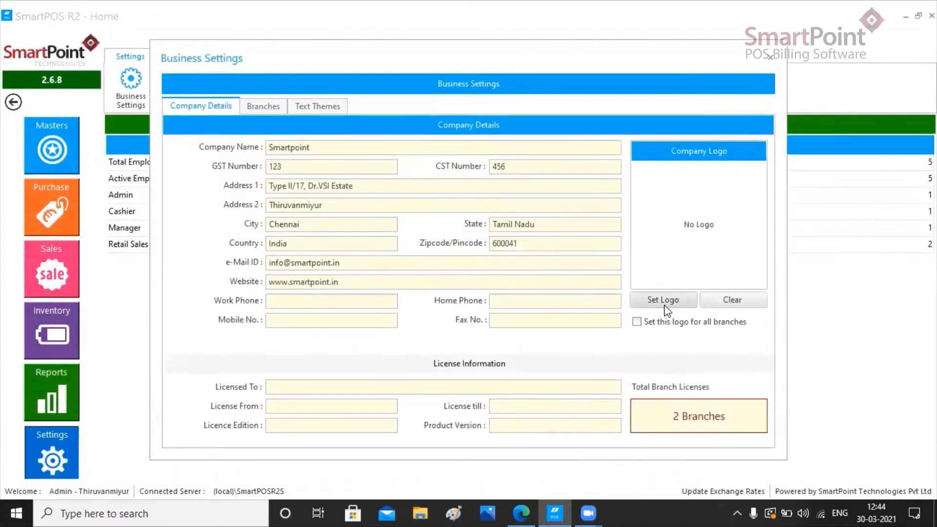
click(664, 303)
click(418, 122)
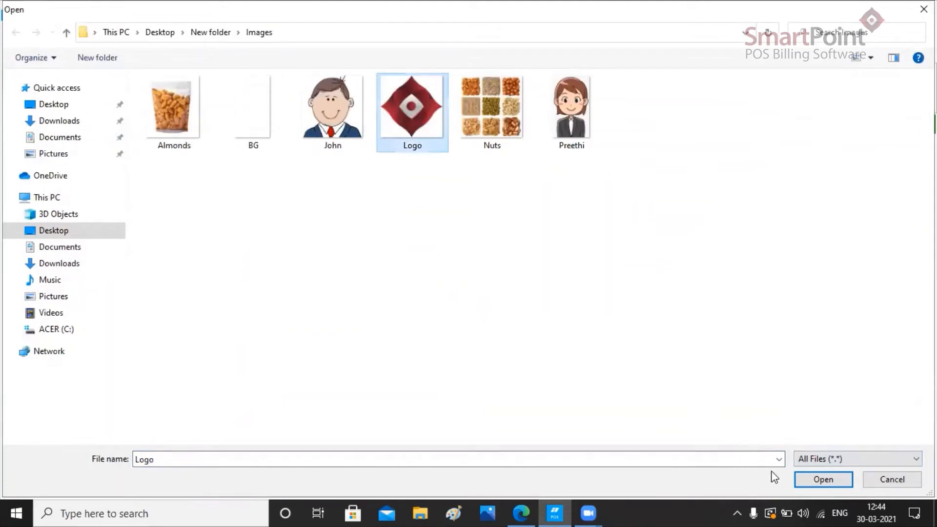
click(817, 479)
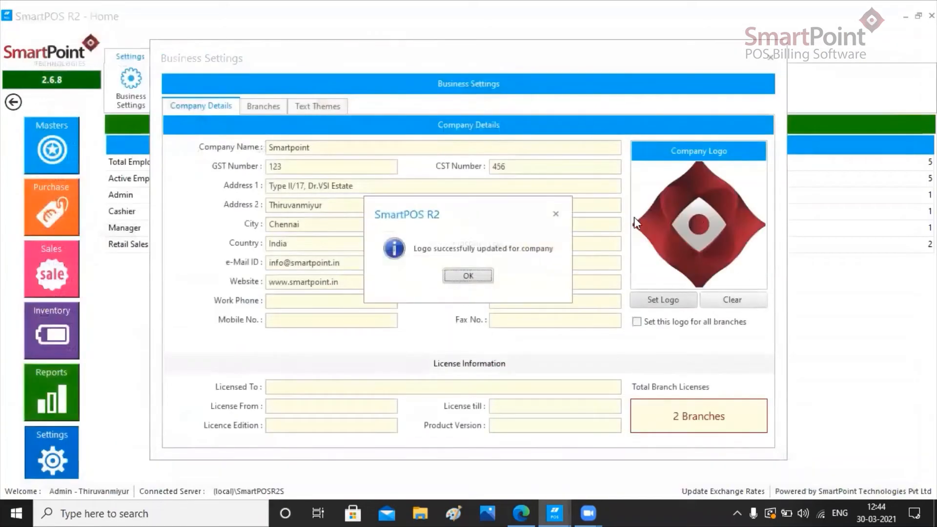
click(475, 276)
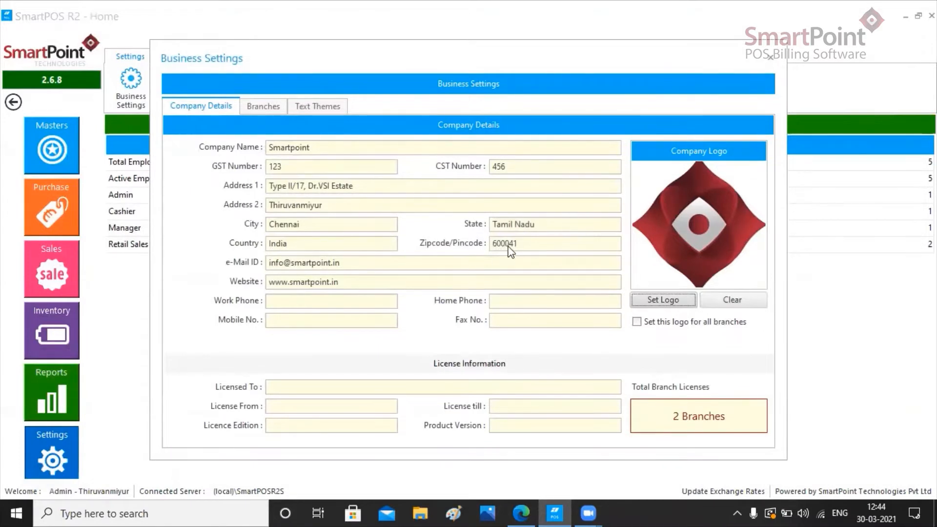
click(773, 55)
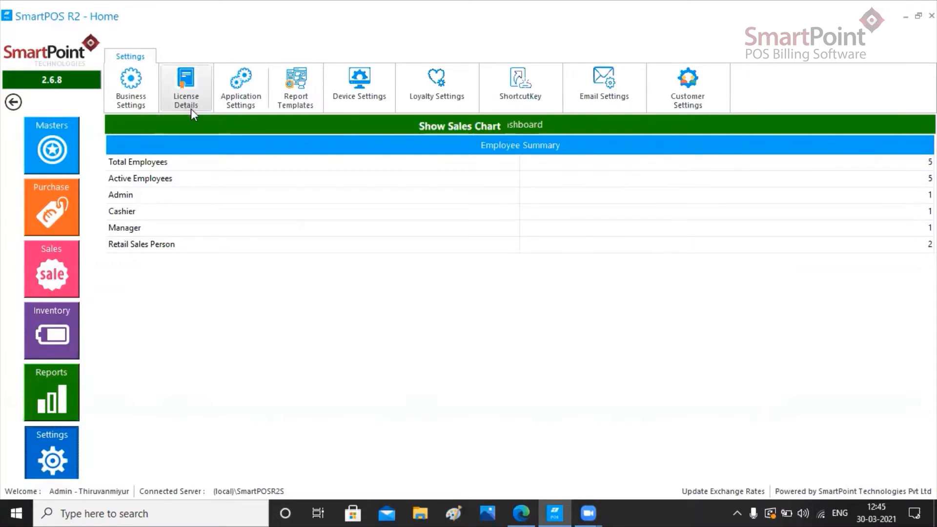
Step: Set the weighted item prefix to 21 in the general application settings, keeping Unit as the default pack
click(250, 100)
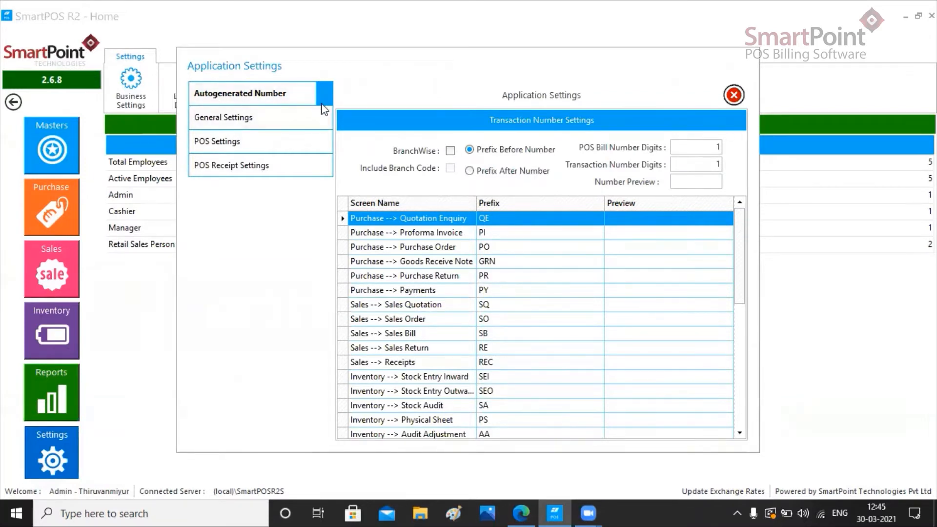
drag(741, 248, 742, 216)
click(283, 127)
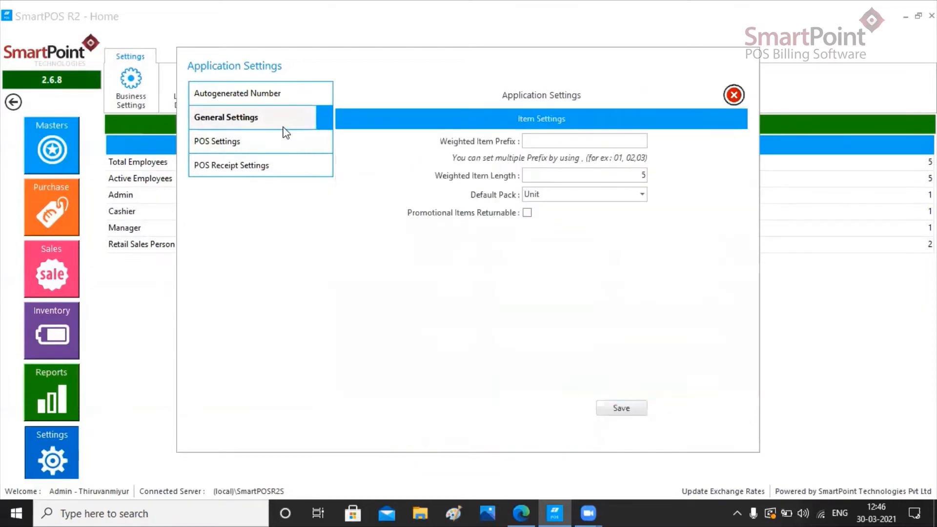
click(559, 141)
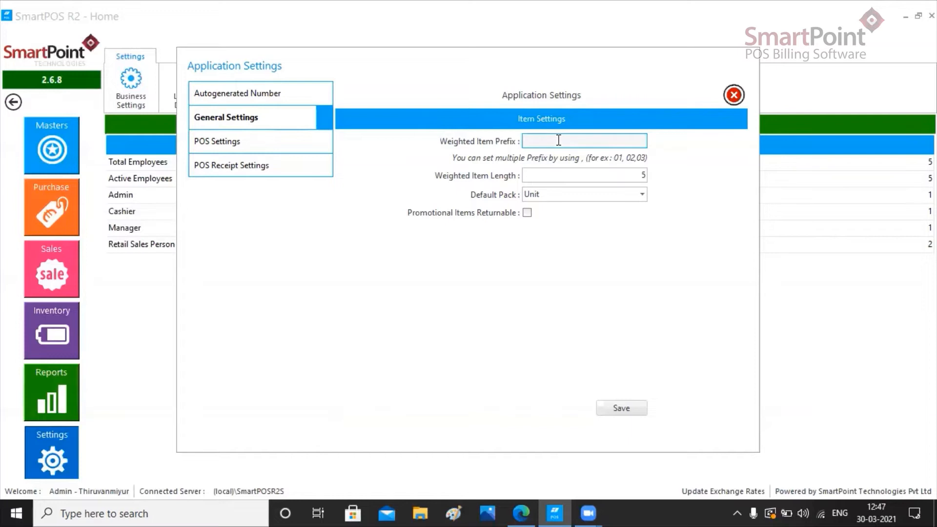
text(21)
click(640, 193)
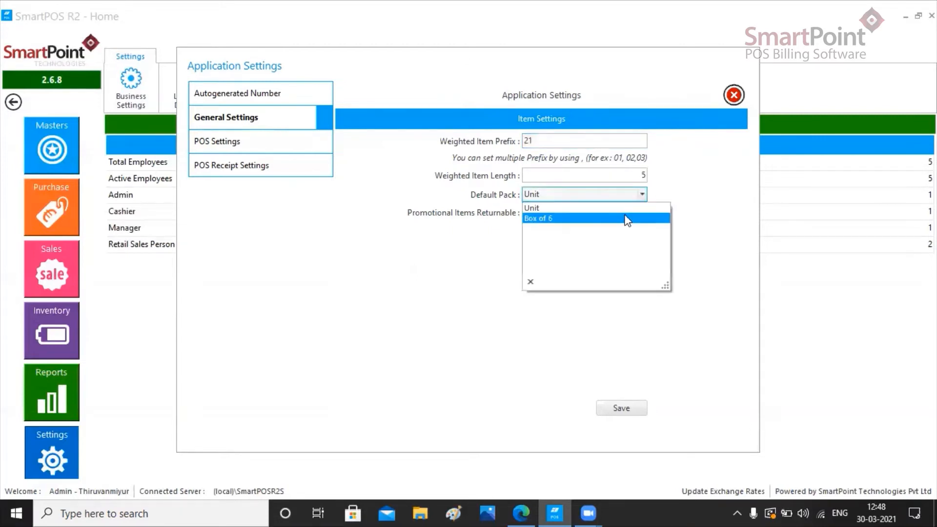
click(482, 230)
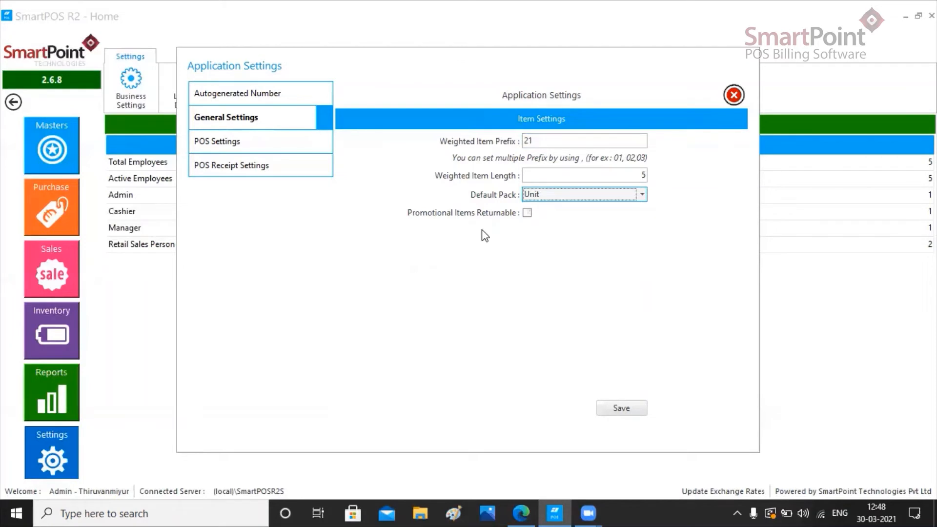
Step: Make promotional items returnable and save the general settings
click(527, 213)
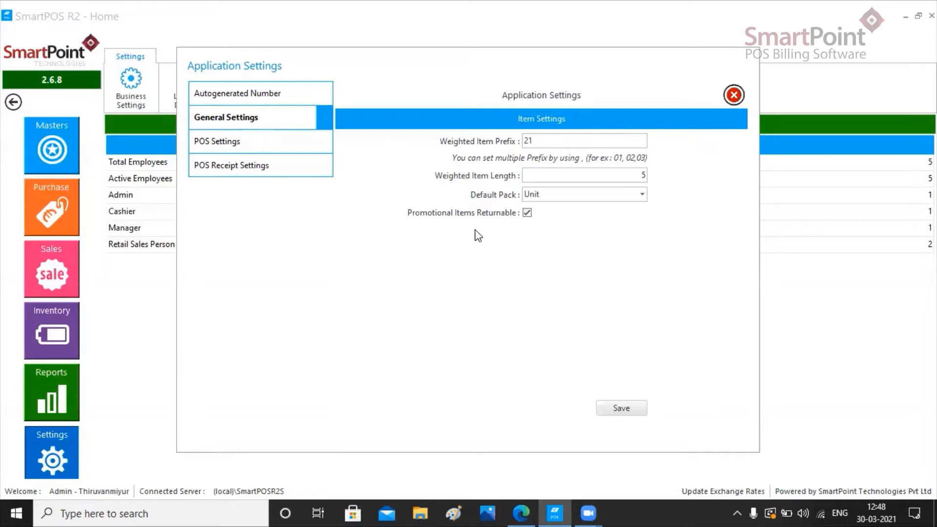
click(626, 408)
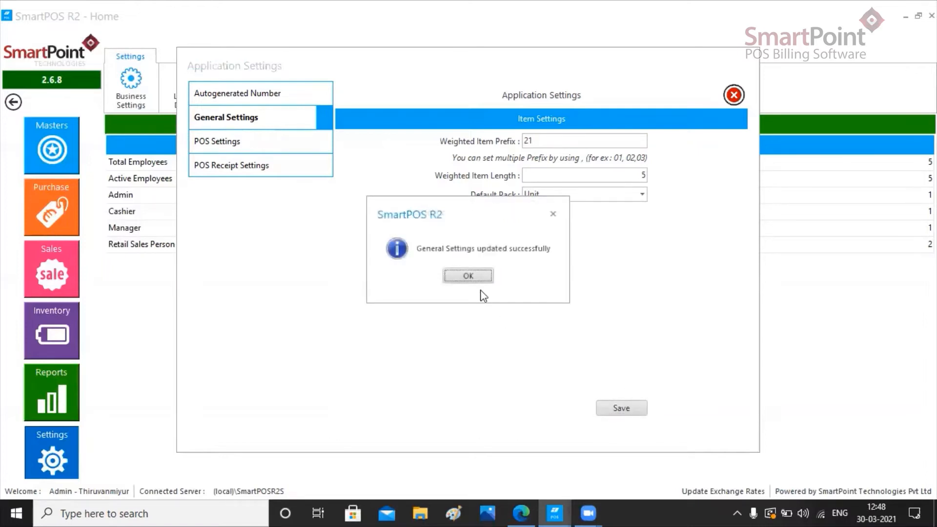
click(474, 278)
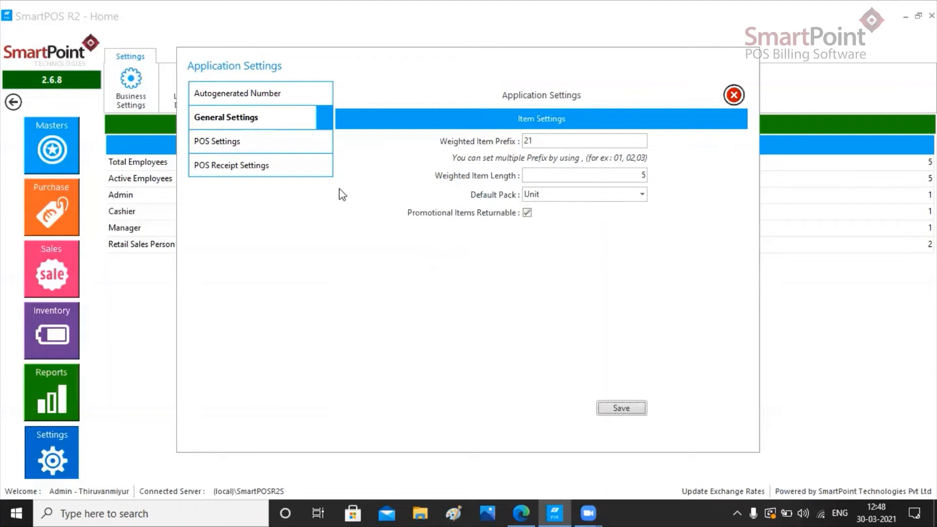
Step: Open the POS settings in the application settings and save them
click(258, 146)
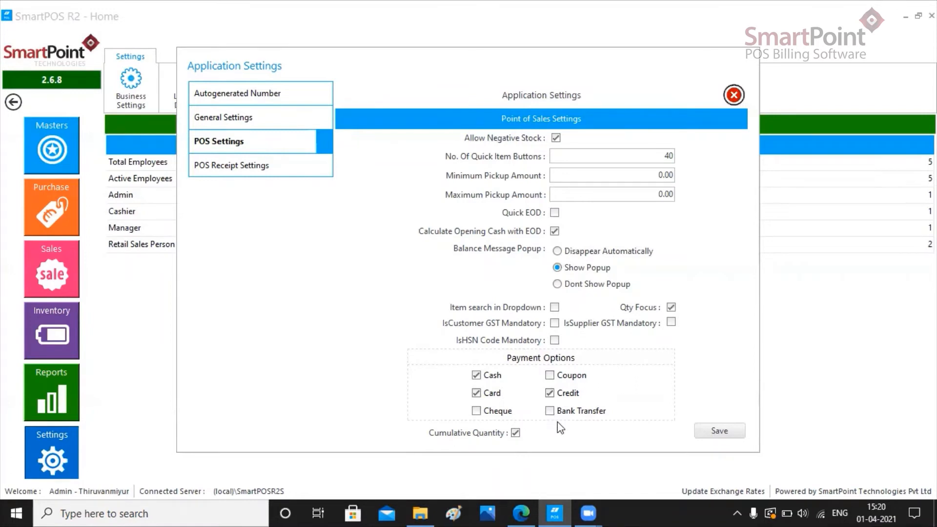
click(701, 434)
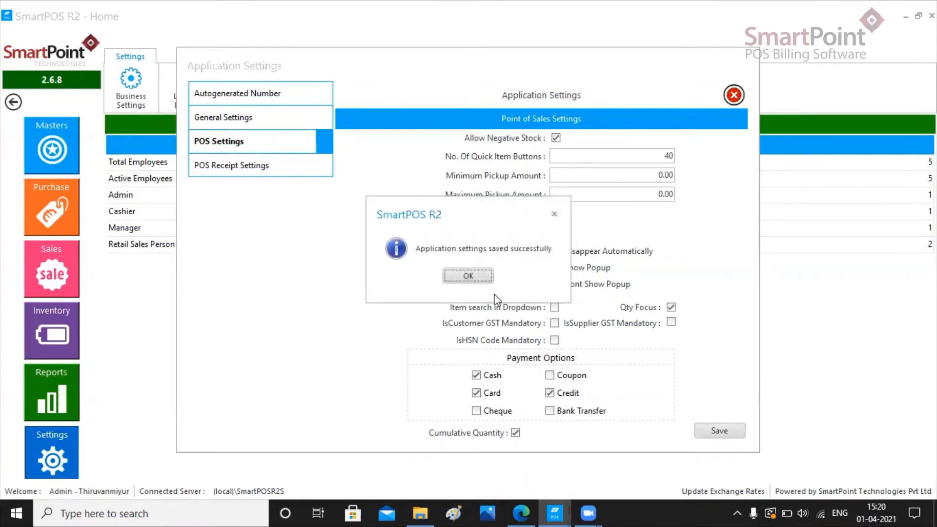
click(468, 277)
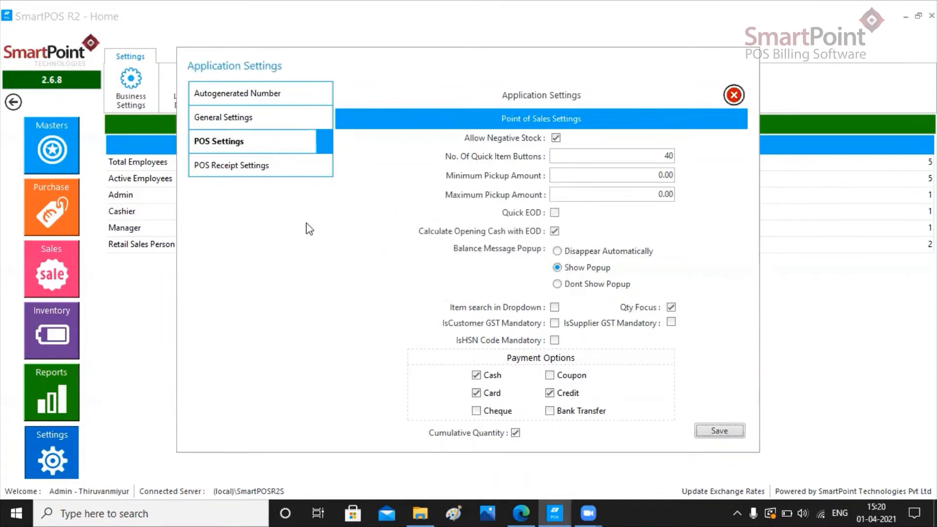
Step: Hide Bill Footer 1, enable POS receipt printing with the logo, and save the POS receipt settings
click(262, 177)
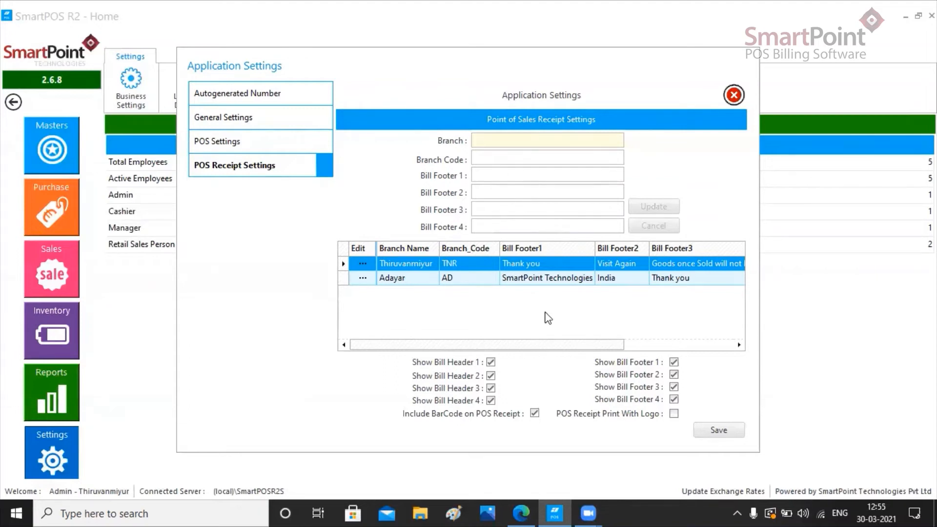
click(490, 363)
click(490, 363)
click(674, 414)
click(721, 429)
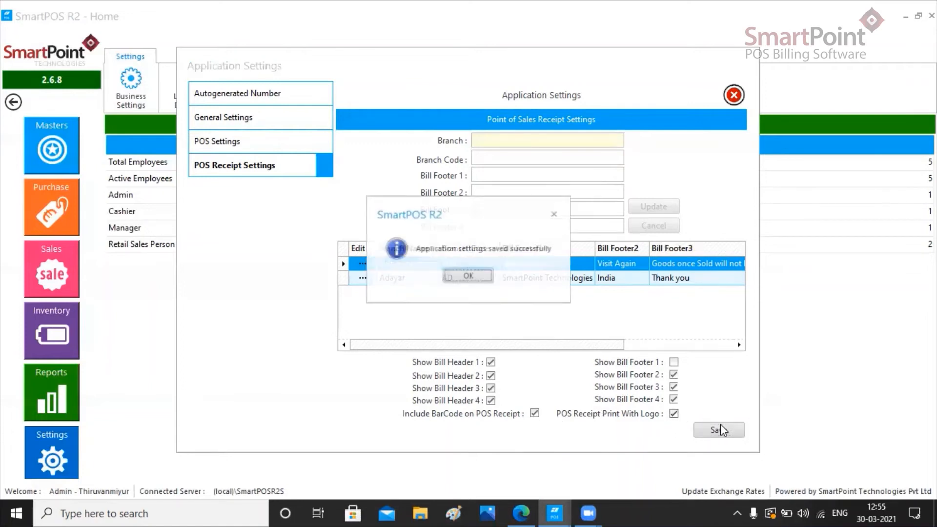
click(468, 276)
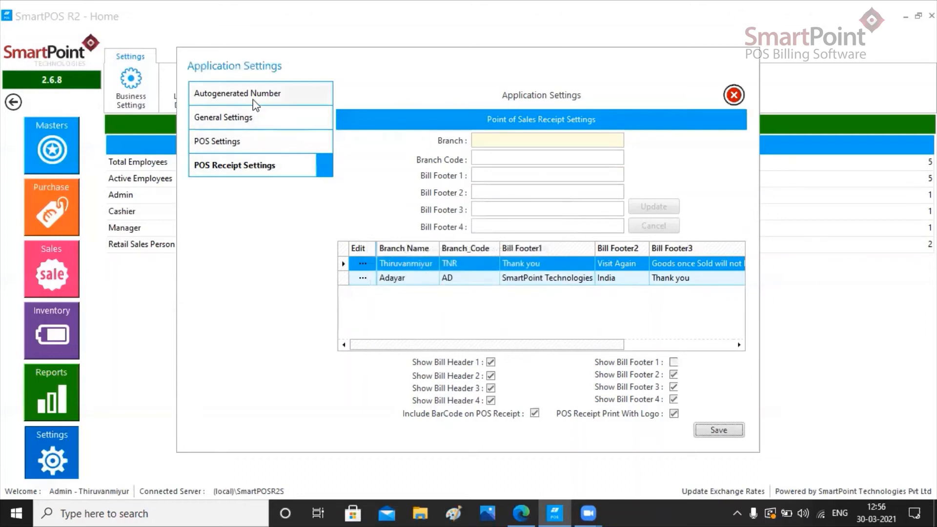
click(733, 95)
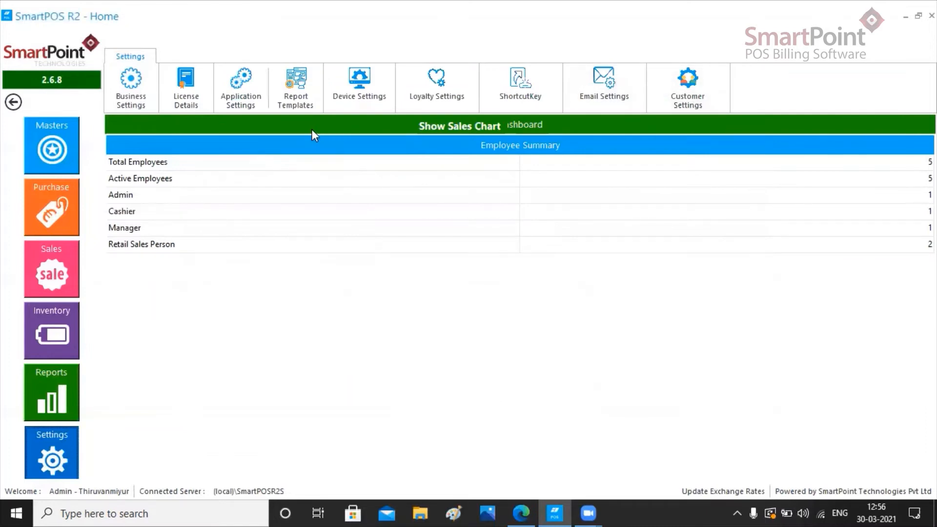
Step: Choose Template 2 as the POS receipt report template and save it
click(295, 103)
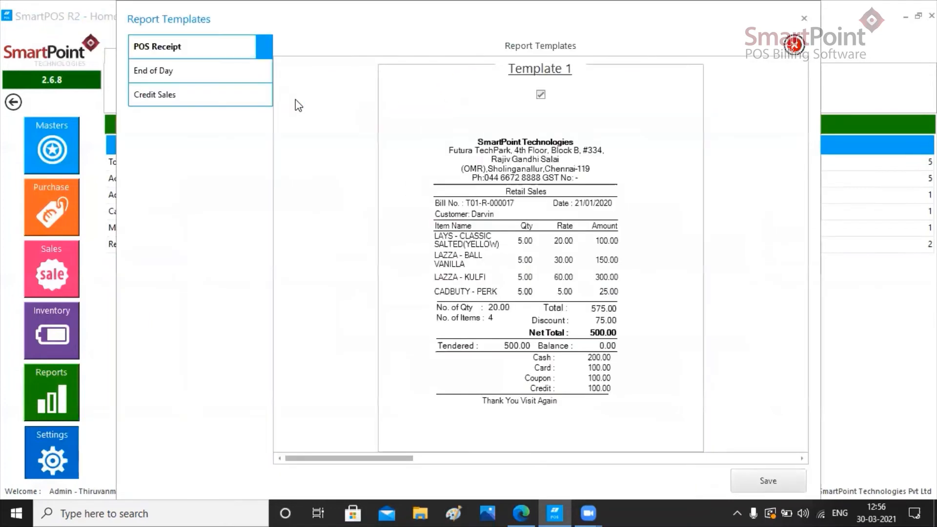
click(439, 458)
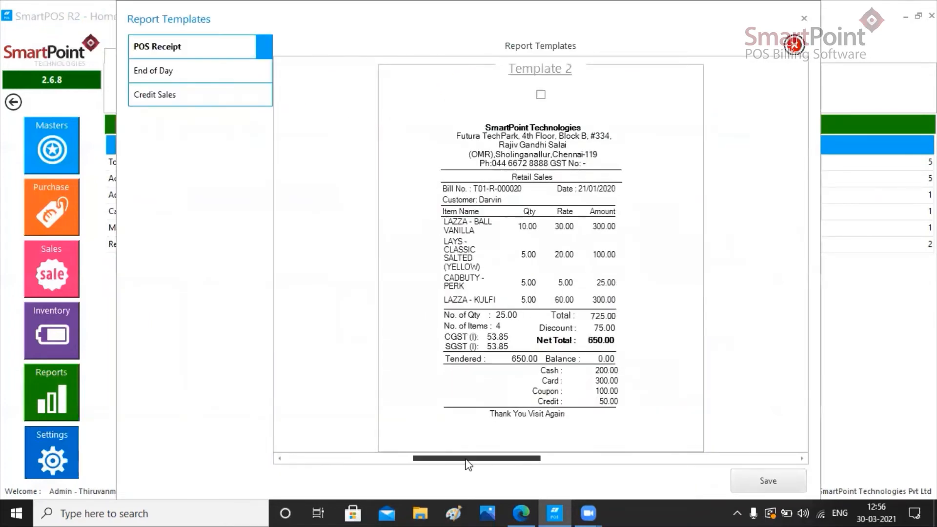
click(581, 458)
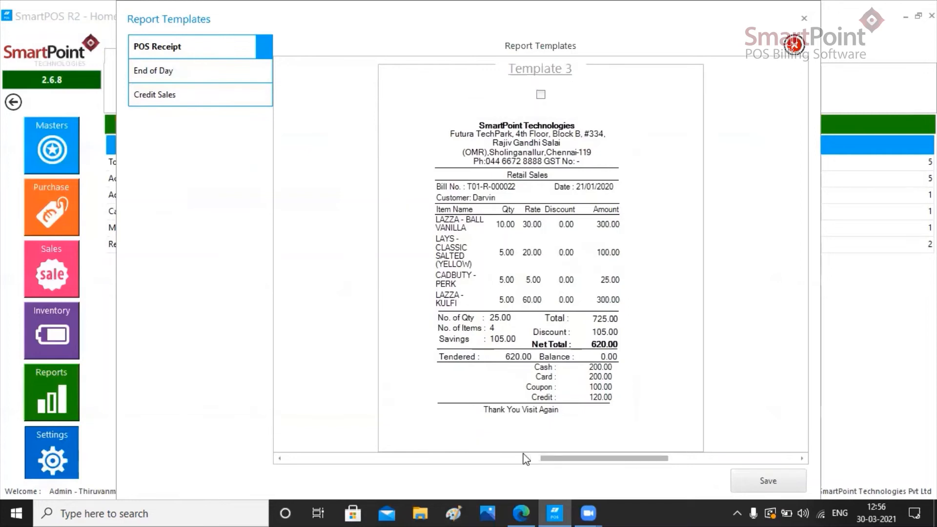
click(455, 458)
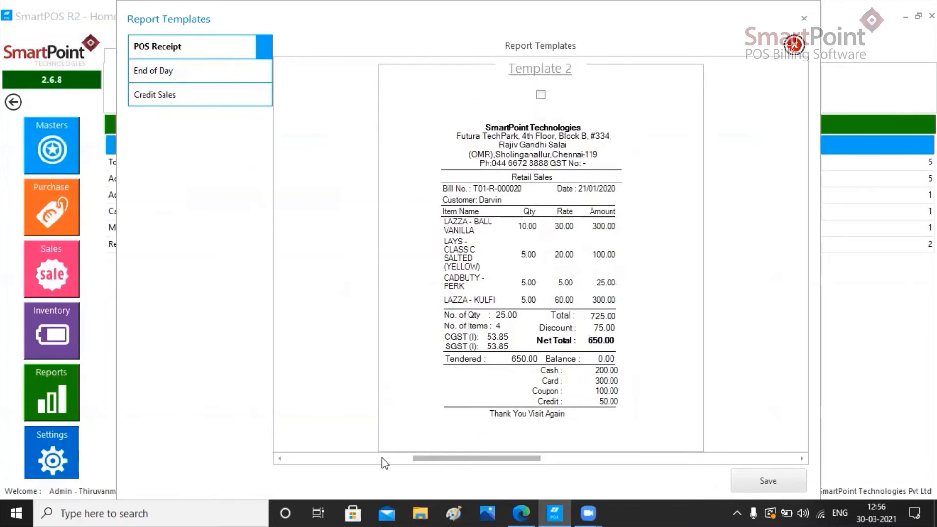
click(382, 461)
click(479, 460)
click(540, 94)
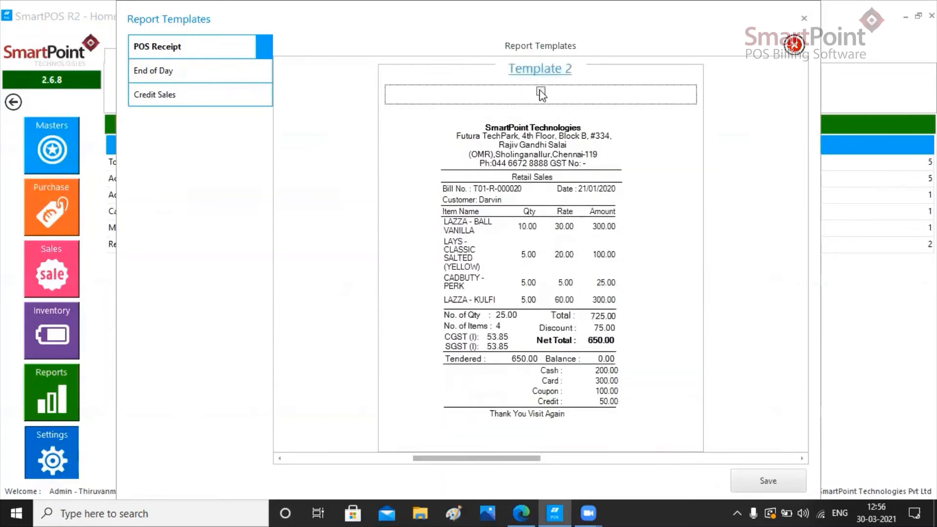
click(540, 91)
click(767, 478)
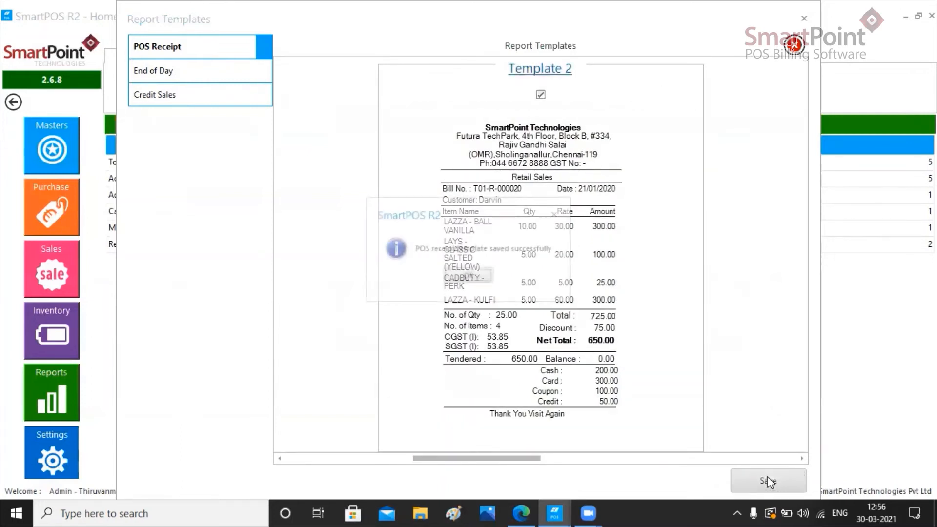
click(471, 276)
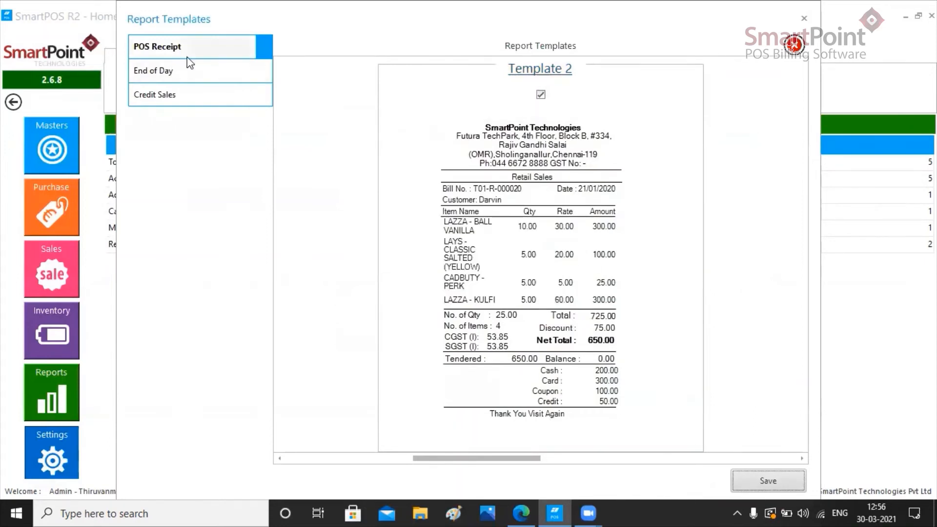
Step: Examine the available report templates for End of Day and Credit Sales
click(211, 79)
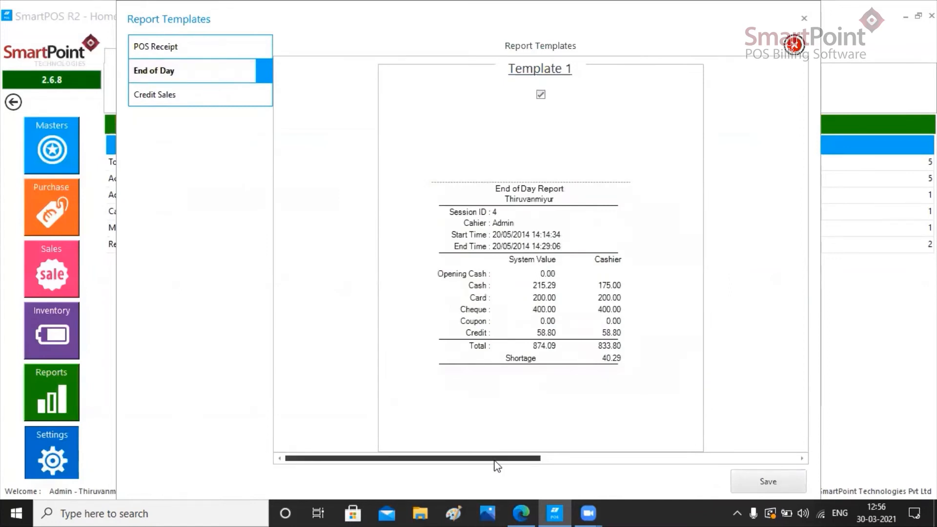
click(578, 459)
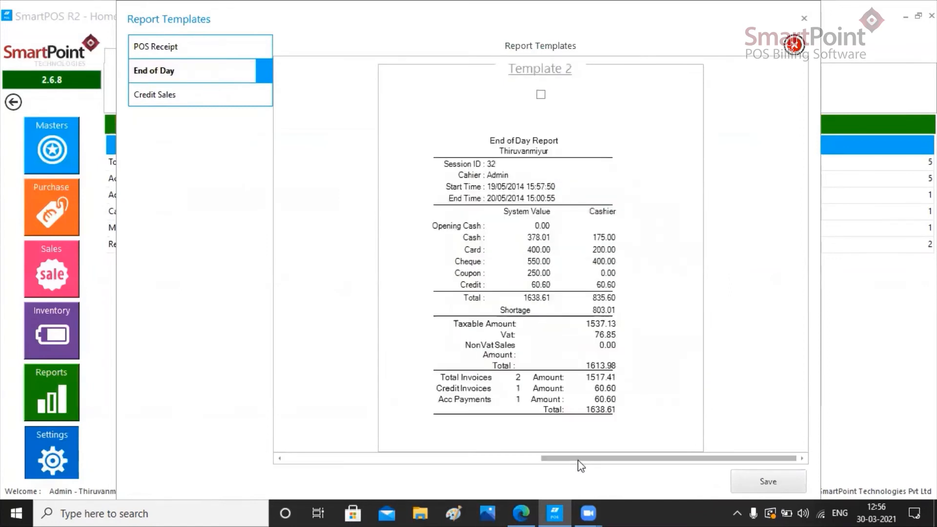
click(445, 458)
click(206, 94)
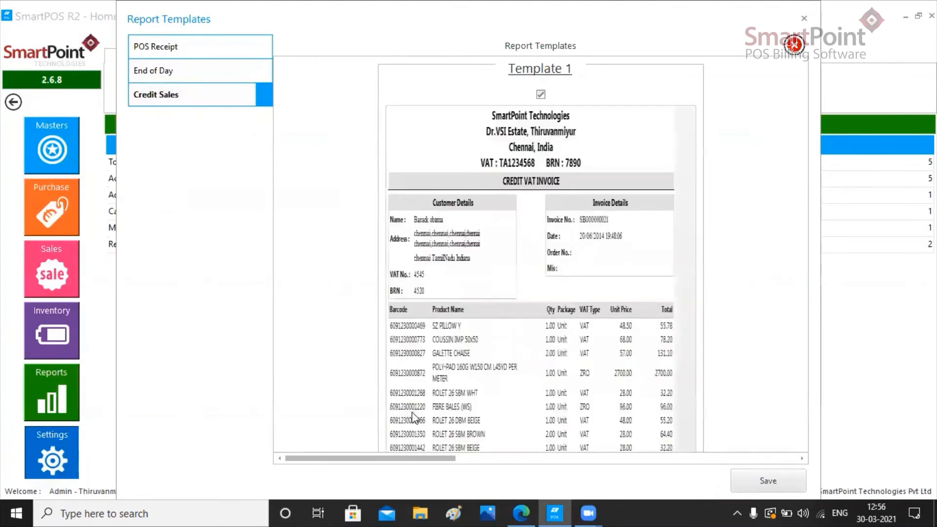
click(520, 457)
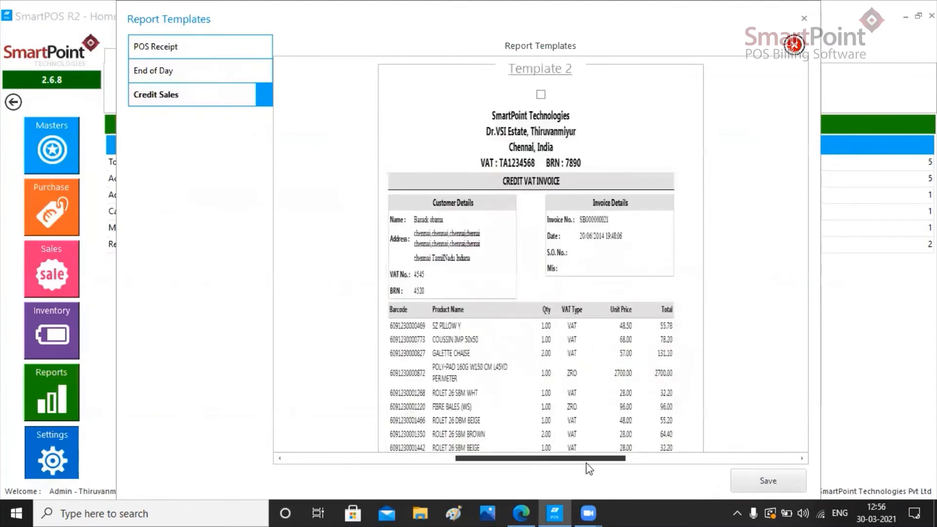
Step: Choose Template 3 as the Credit Sales report template, save it, and close the report templates
click(663, 458)
click(541, 94)
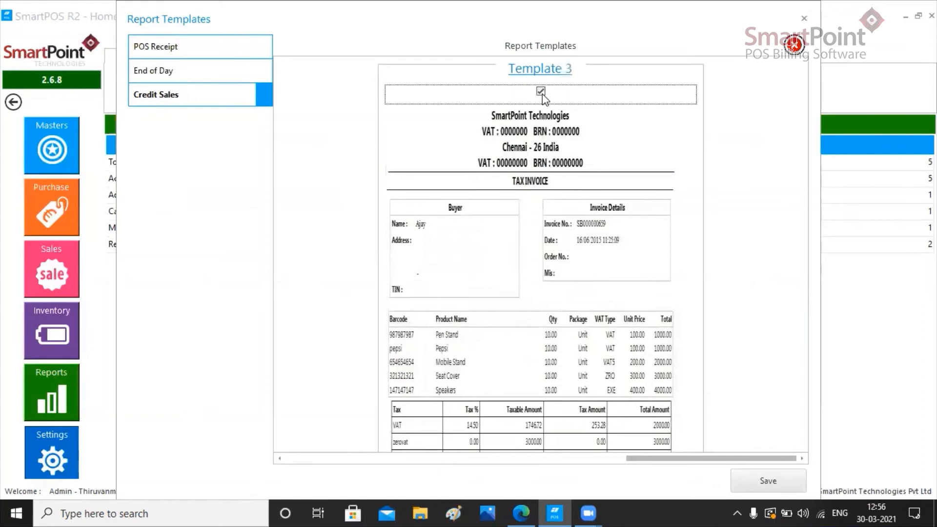
click(793, 480)
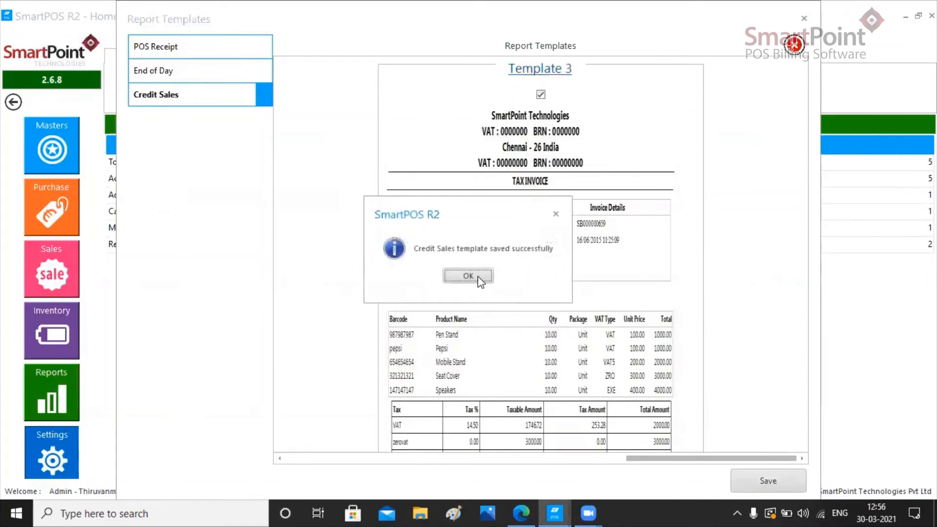
click(480, 277)
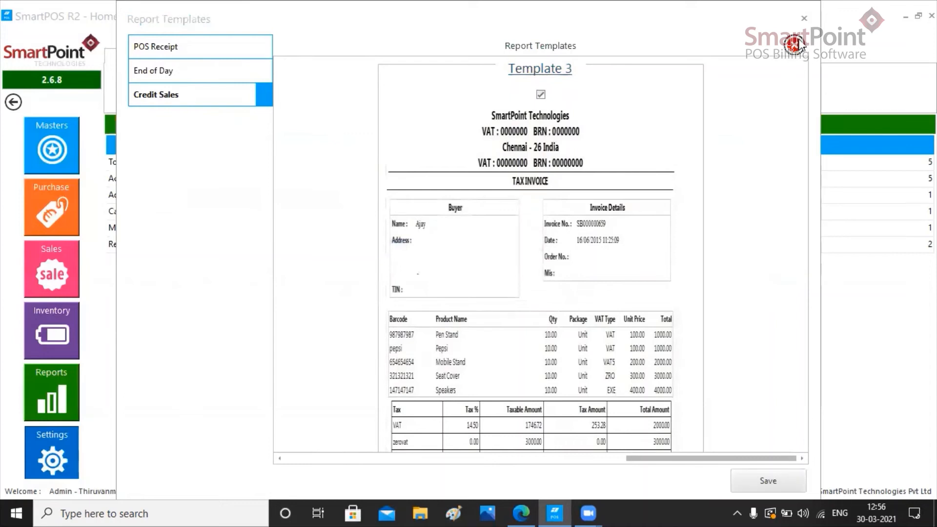
click(804, 19)
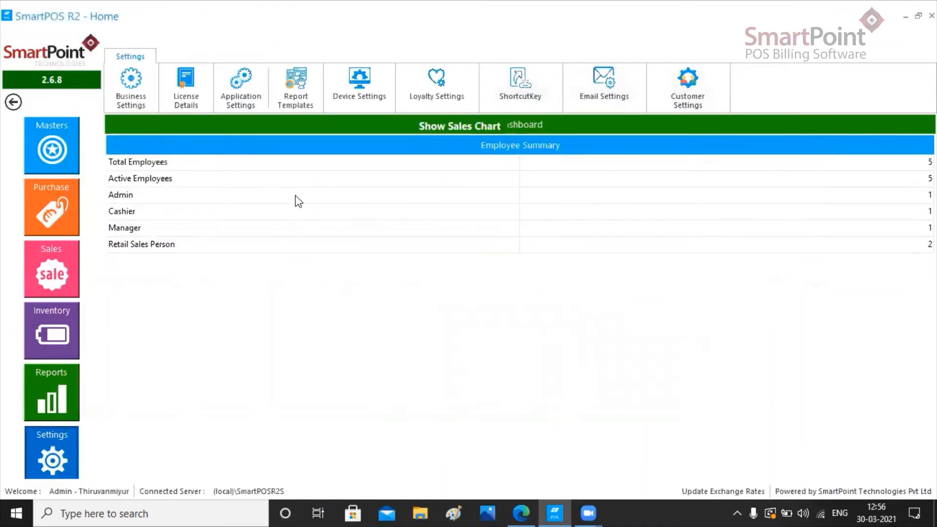
Step: Open the device settings for the printer, pole display and cash drawer, and save them
click(360, 93)
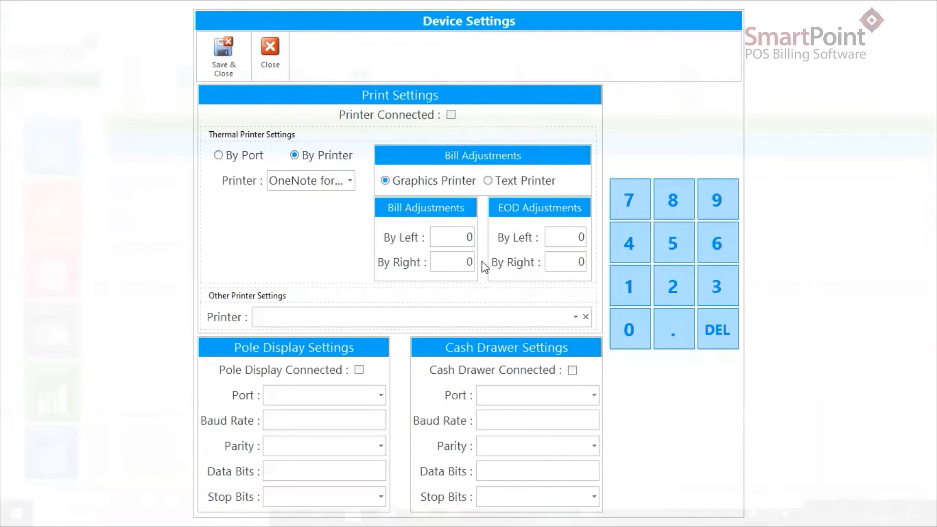
click(227, 68)
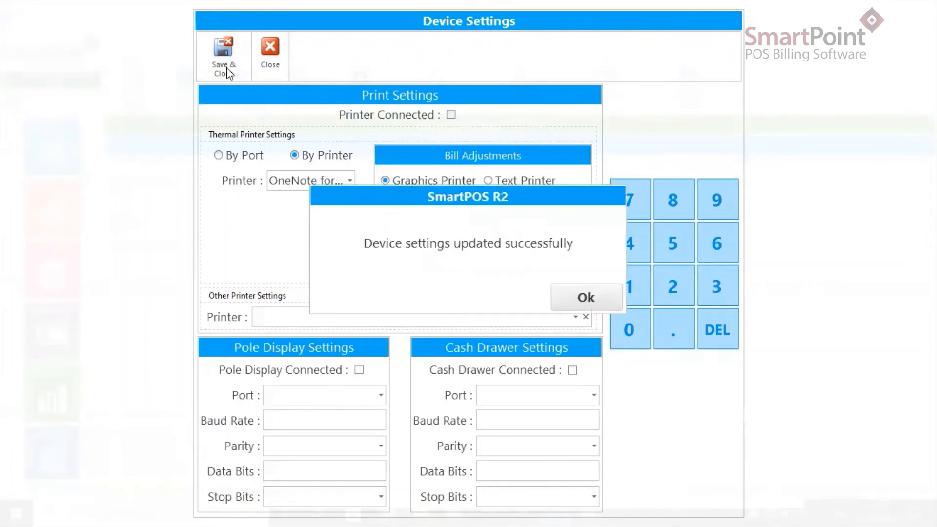
click(572, 298)
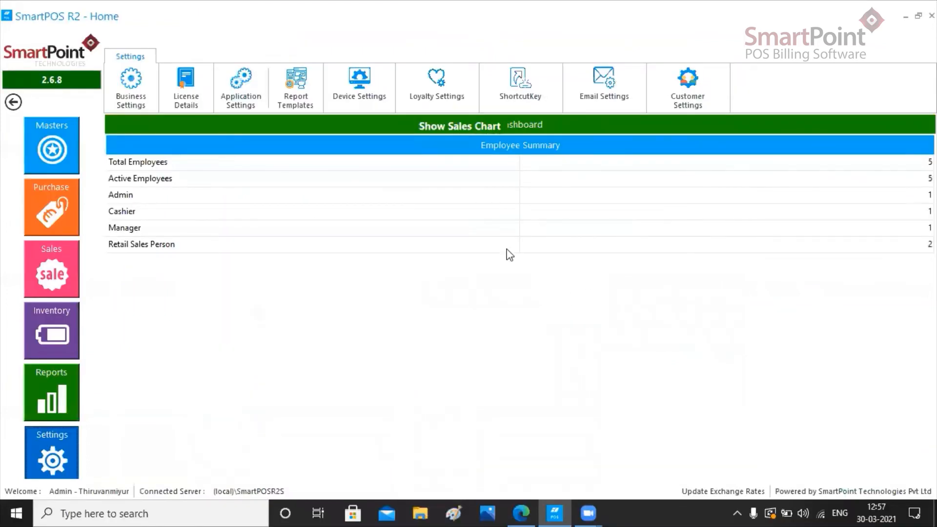
Step: Set the loyalty percentage to 1.00 for purchases above 100.00 and save the loyalty settings
click(452, 91)
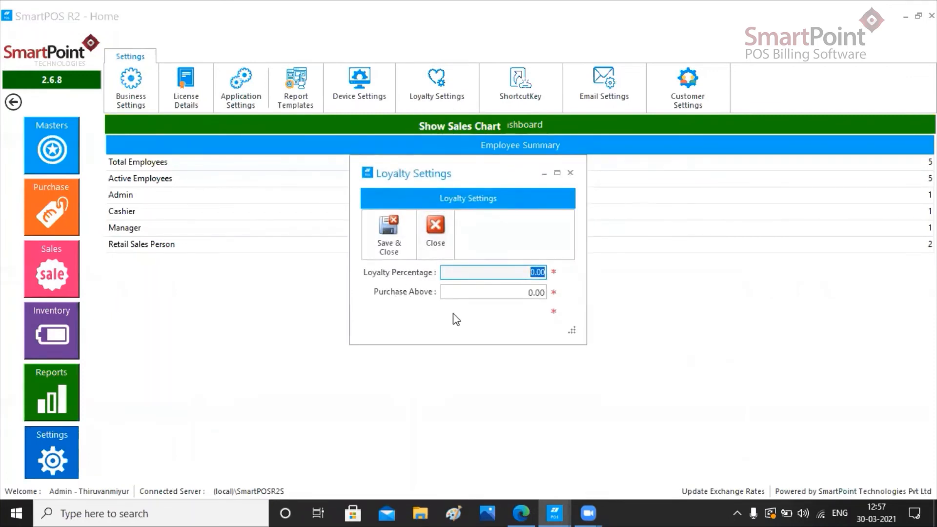
click(530, 274)
click(527, 292)
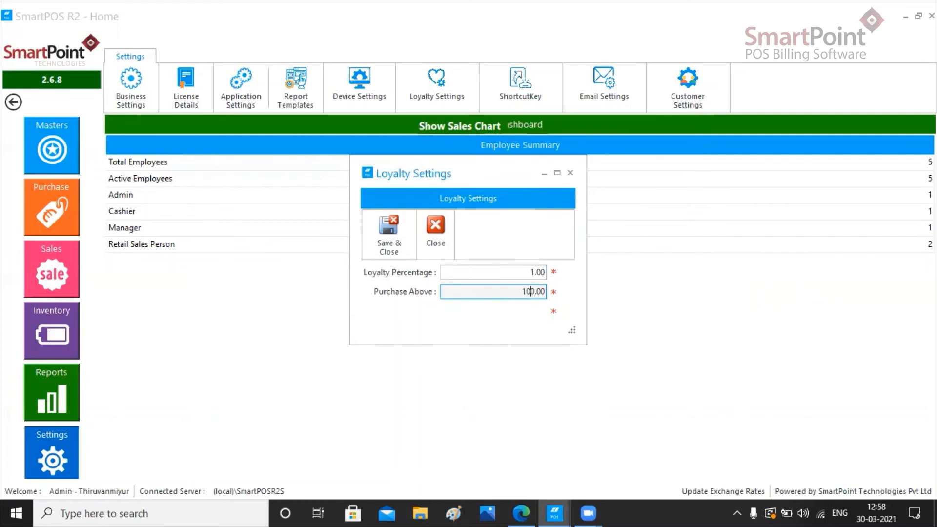
drag(519, 292, 540, 291)
drag(535, 274, 529, 274)
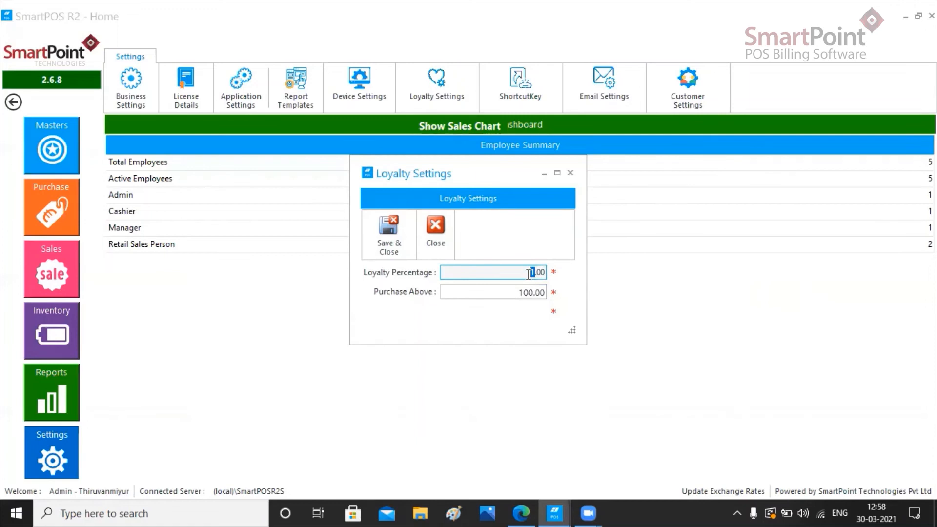
click(517, 289)
drag(517, 292, 536, 276)
click(399, 256)
click(470, 276)
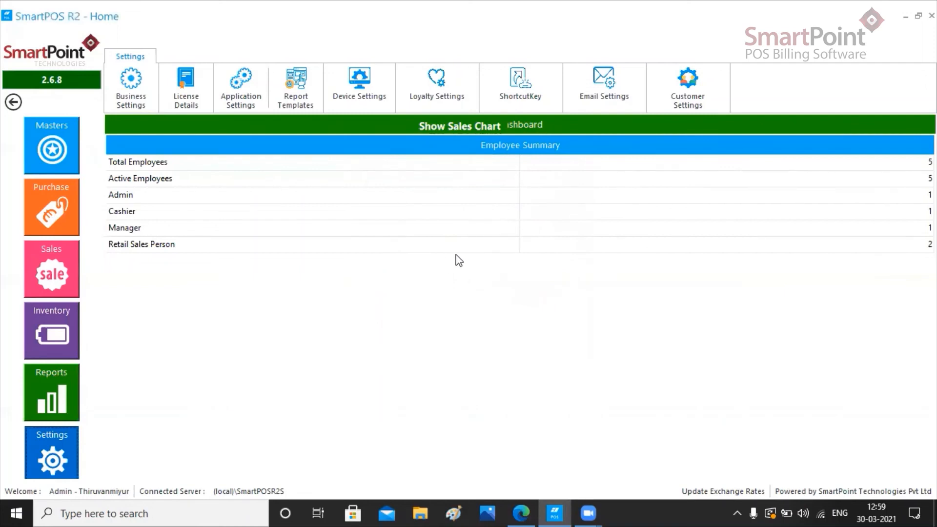
Step: Change the billing screen's Sub Total shortcut key to Ctrl+S in the Shortcut Key Master and save it
click(526, 103)
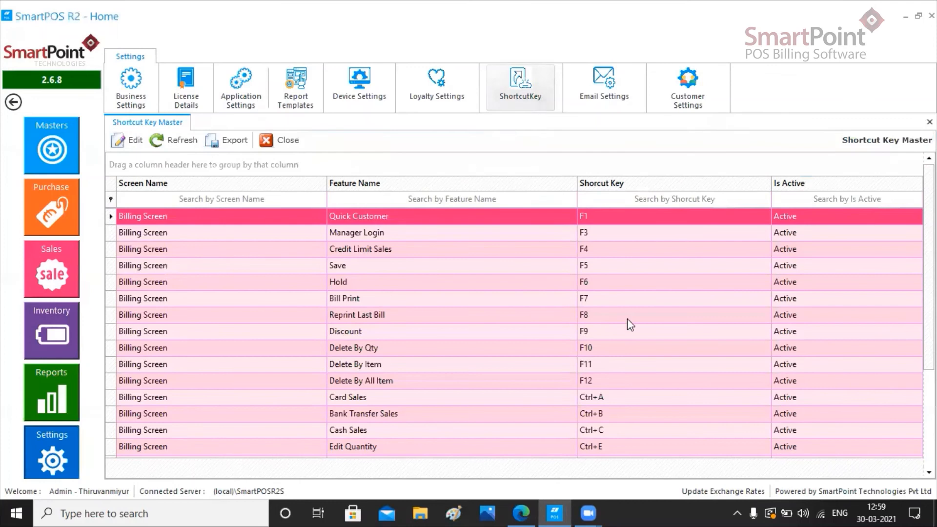
scroll(514, 332, down, 2)
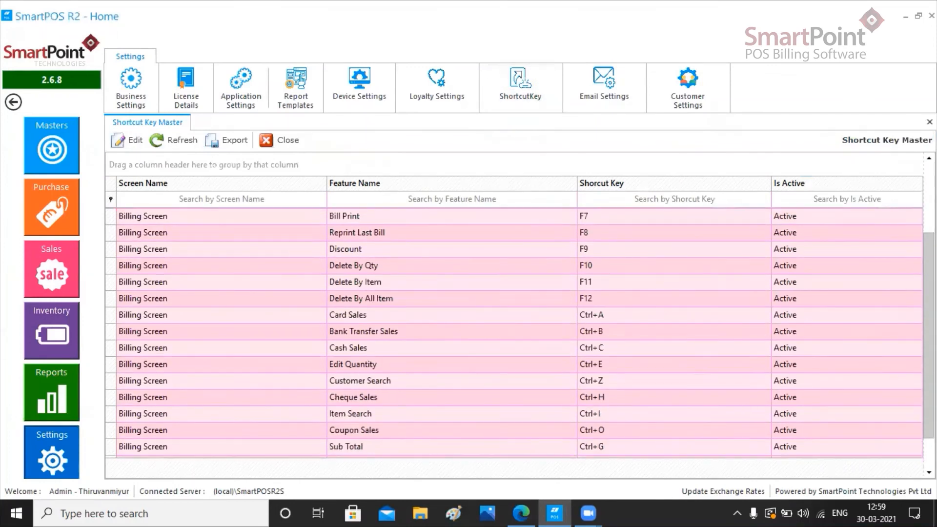
scroll(514, 332, up, 2)
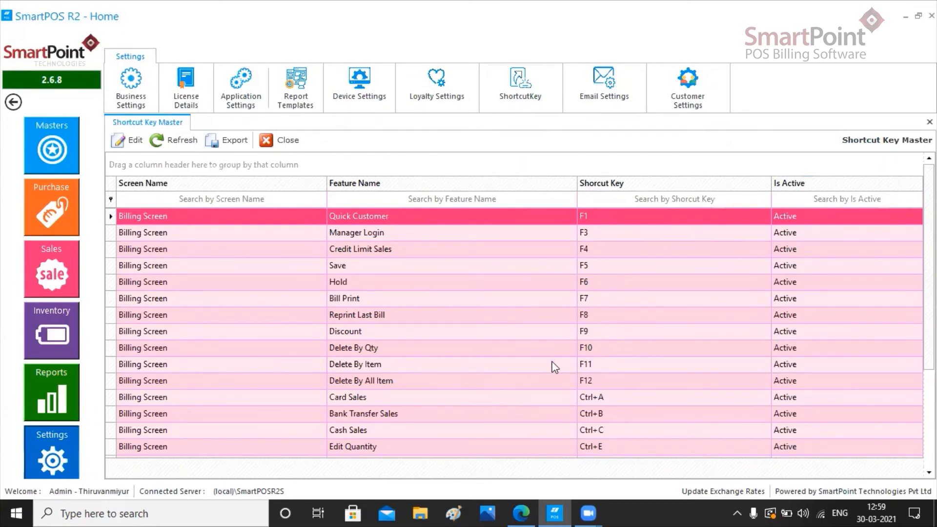
scroll(417, 282, down, 2)
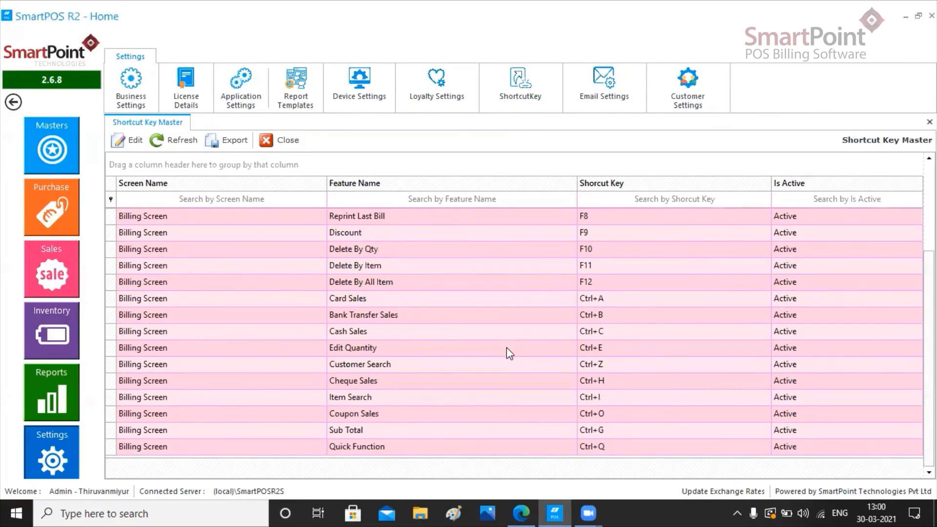
click(586, 429)
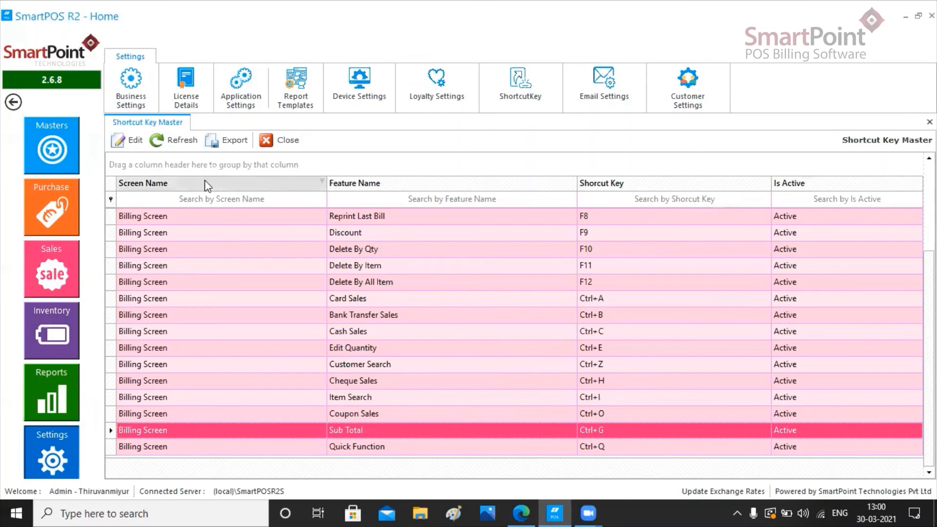
click(132, 141)
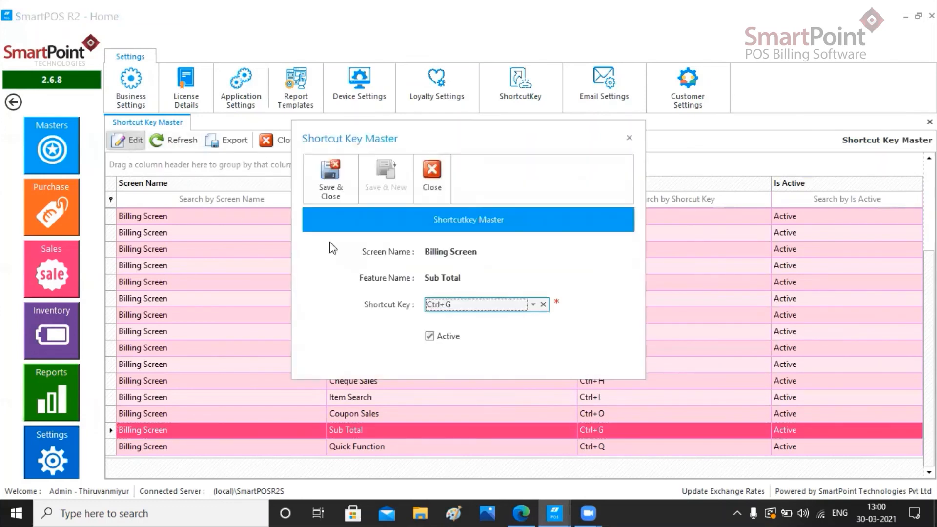
click(479, 309)
drag(570, 343, 569, 365)
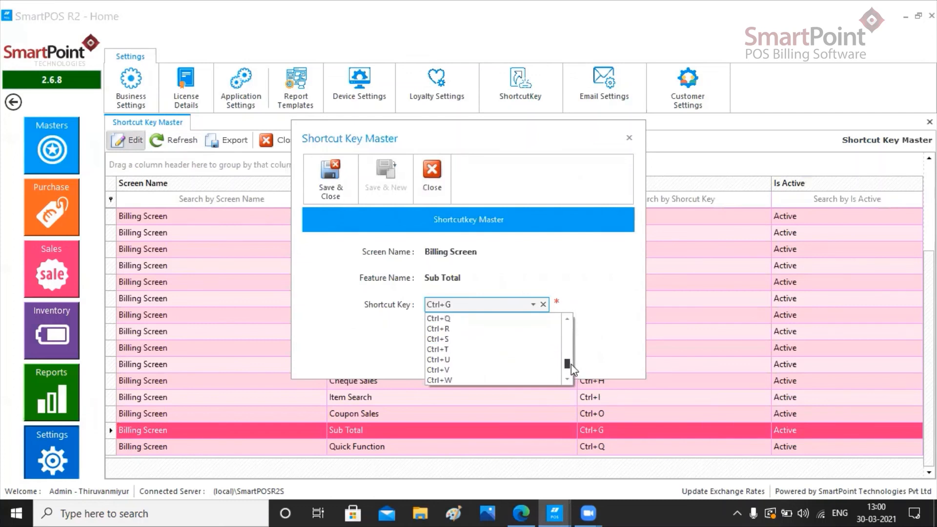
click(463, 339)
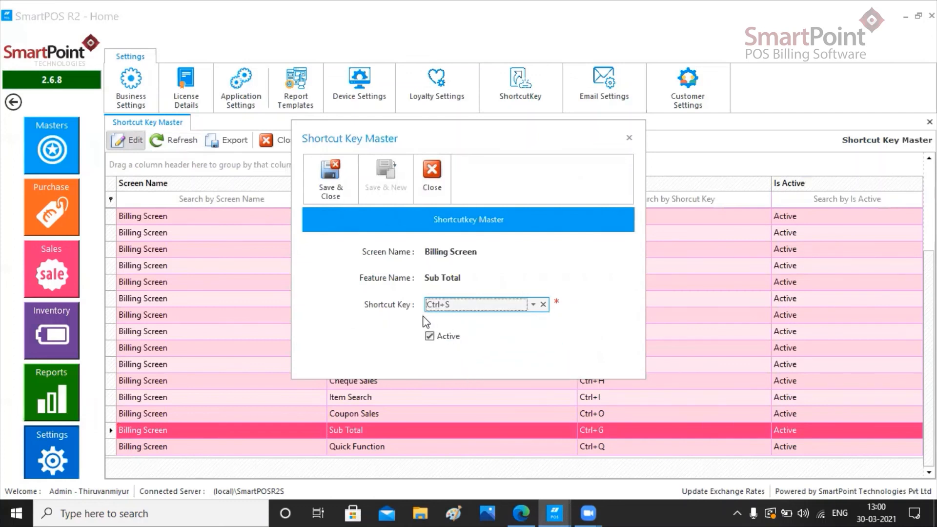
click(328, 191)
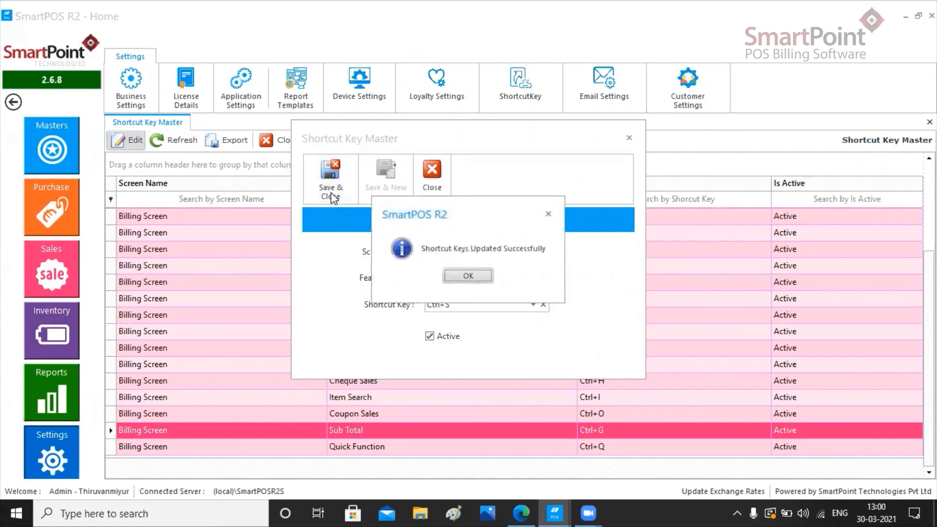
click(482, 278)
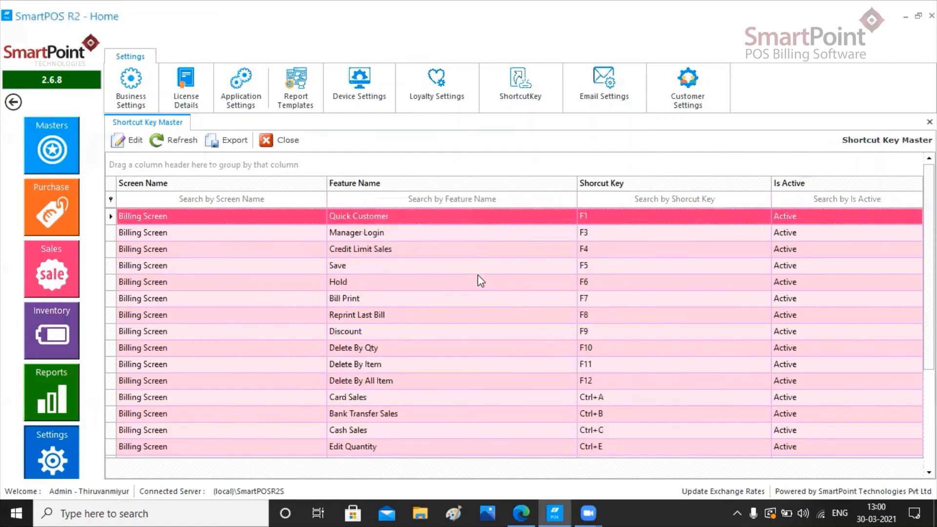